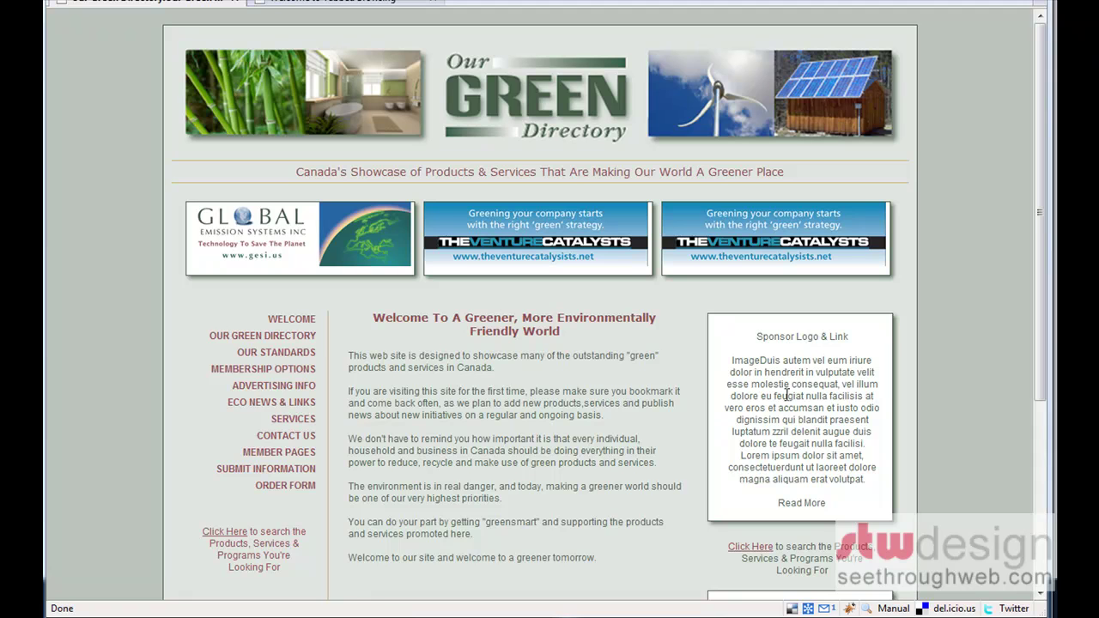
Open the Our Green Directory TYPO3 login page at /typo3/ from the address-bar history
left_click_drag(1041, 326, 1035, 374)
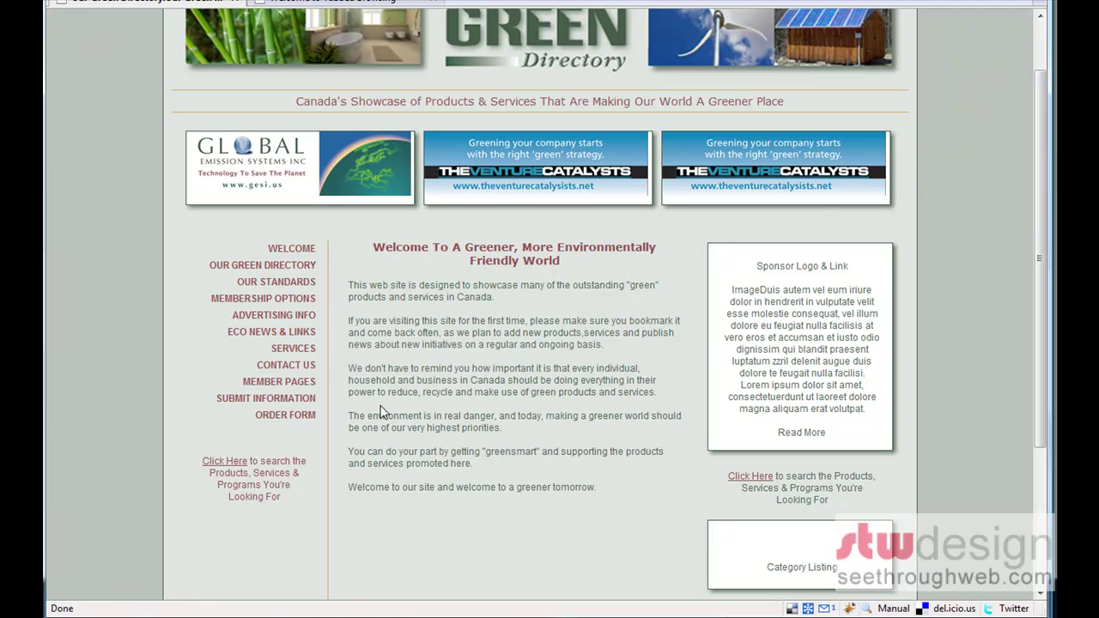
left_click_drag(1042, 249, 1041, 257)
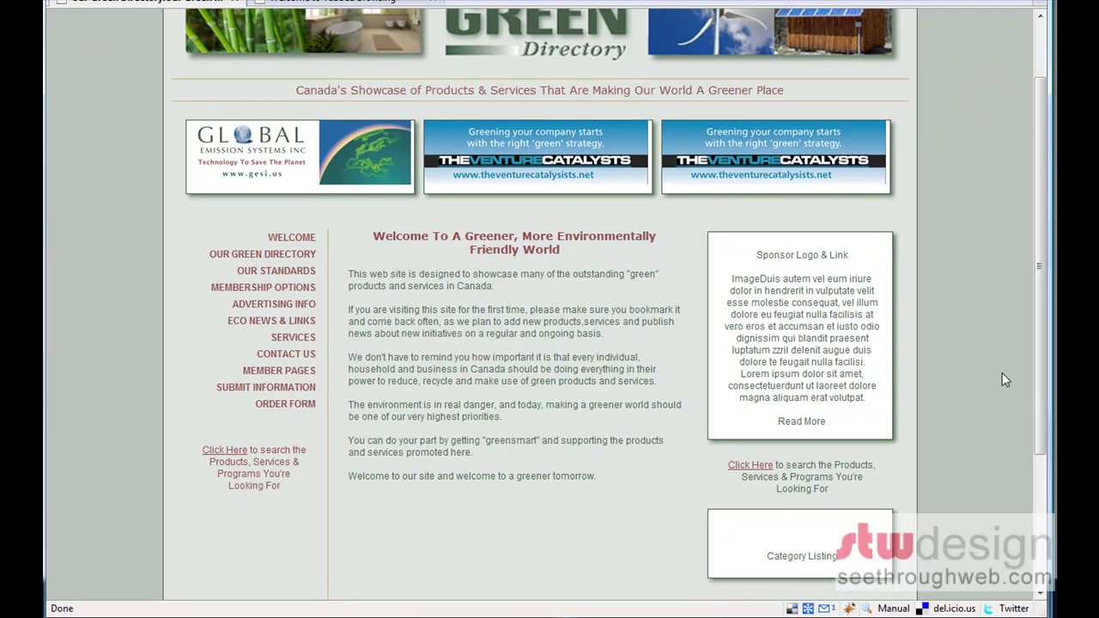
scroll(1039, 399, "up", 2)
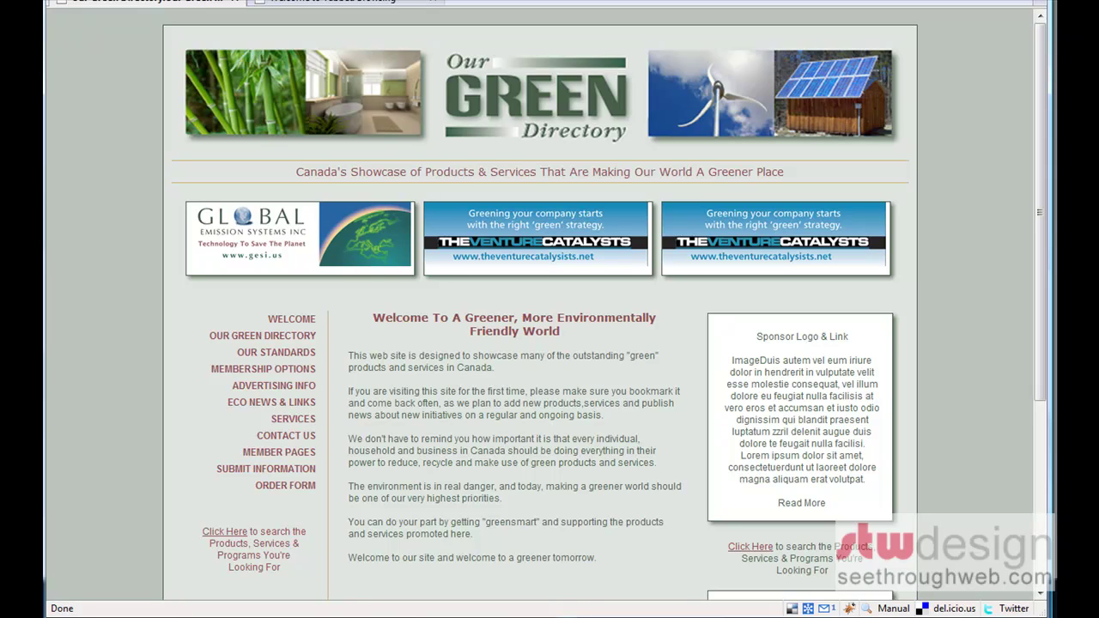
key("F5")
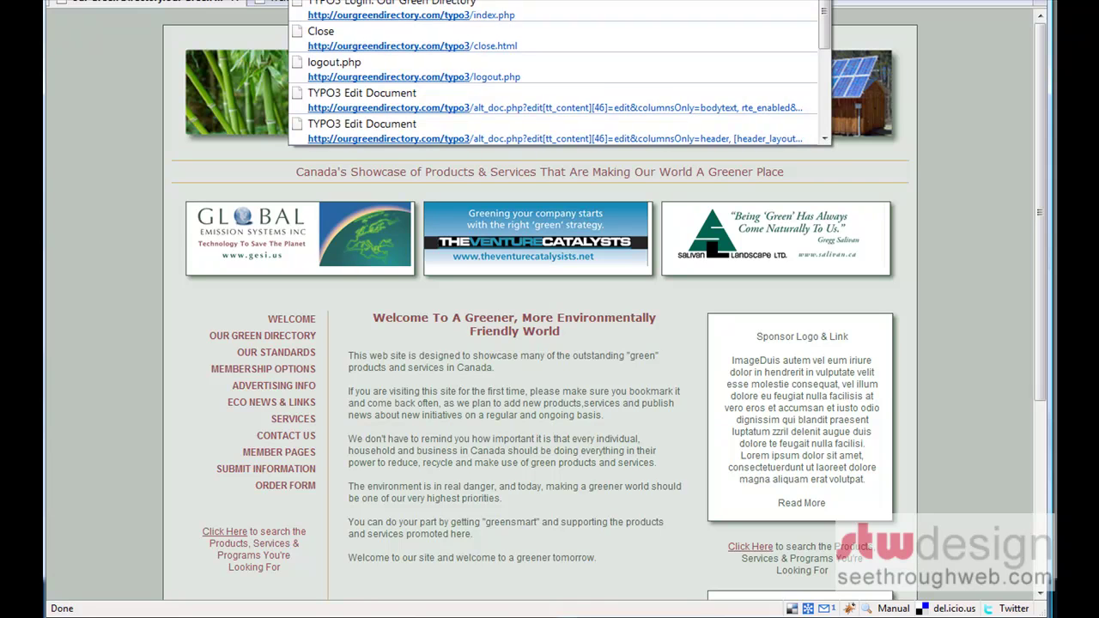
left_click(482, 96)
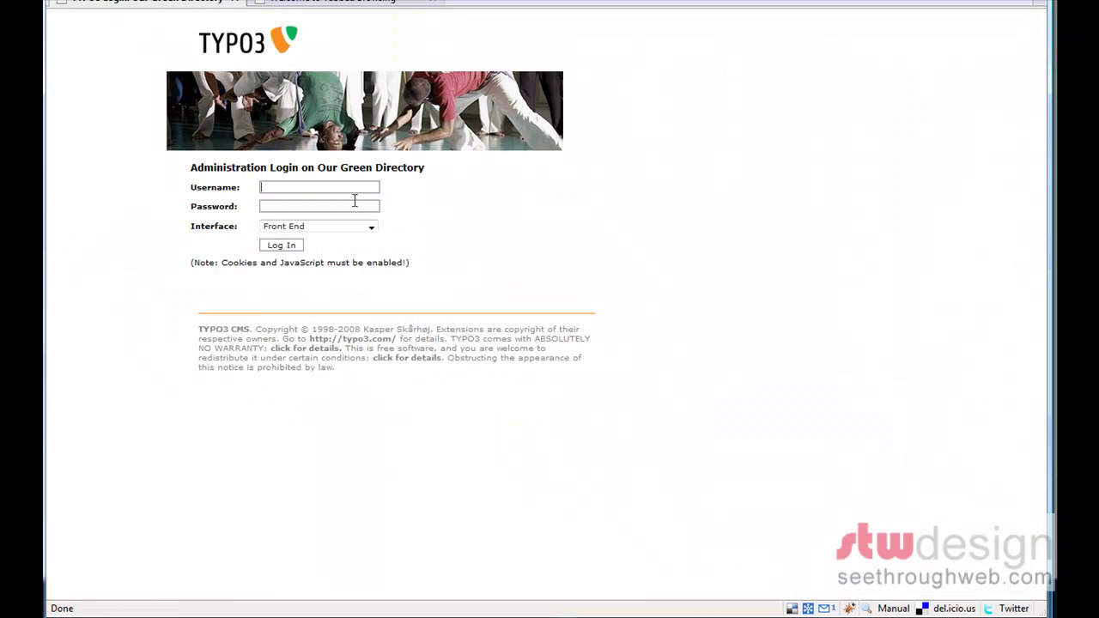
Enter the admin username and password, keep the Front End interface, and log in
type("jimogd")
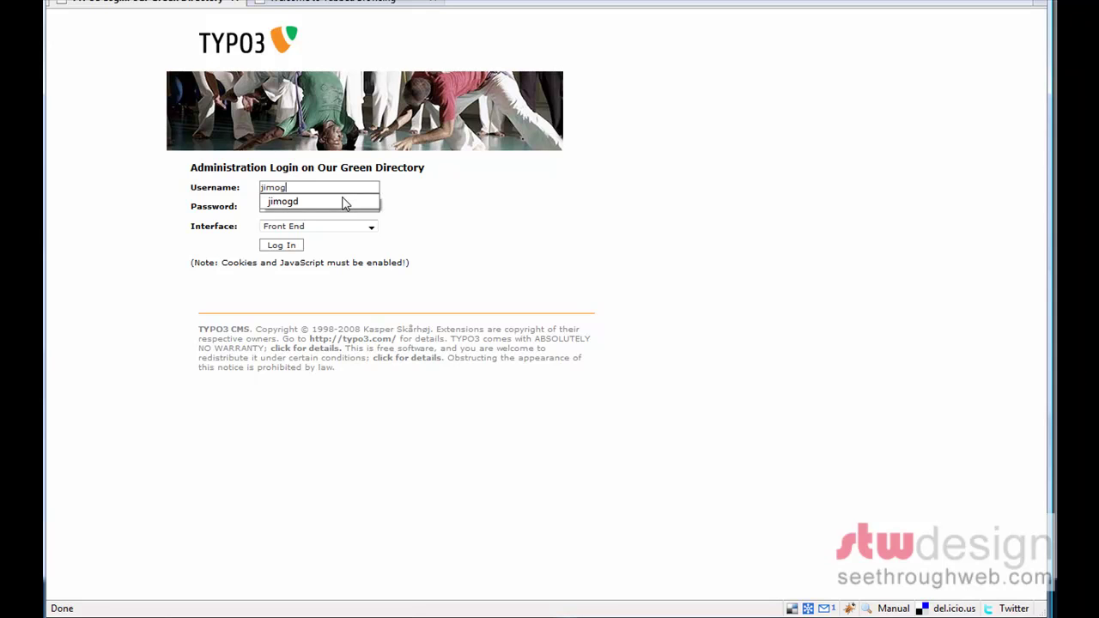
key("Tab")
type("************")
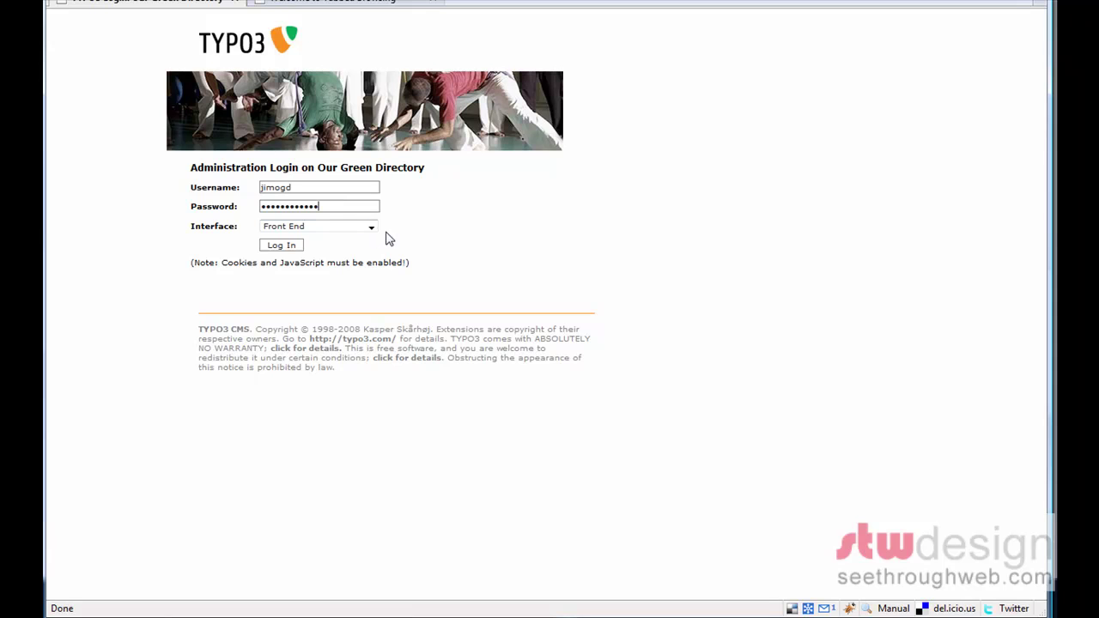
left_click(372, 227)
left_click(372, 228)
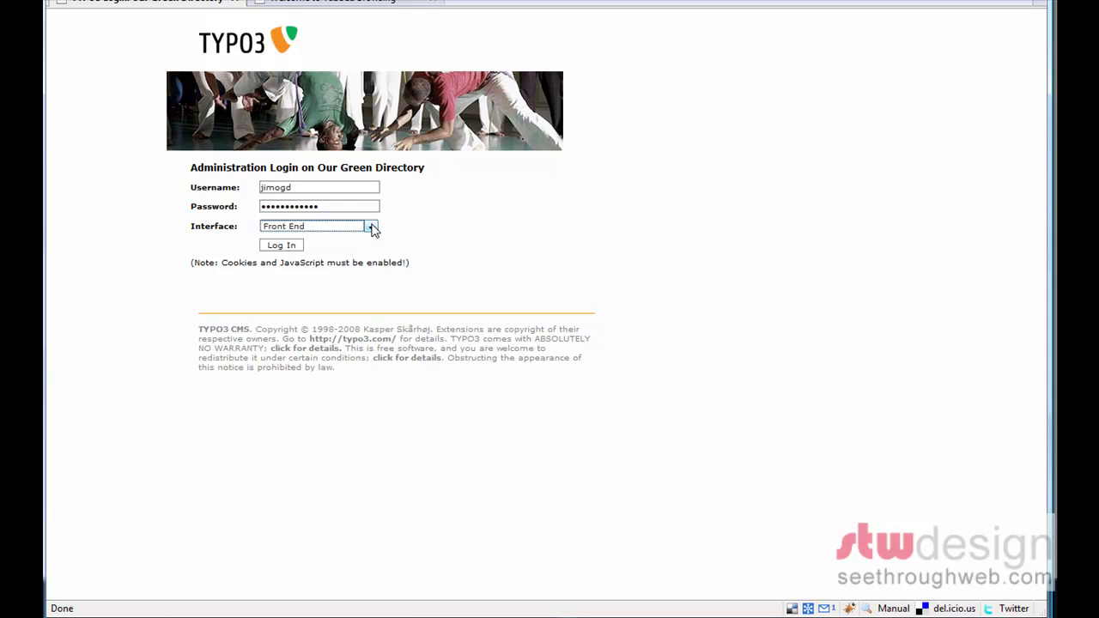
left_click(280, 245)
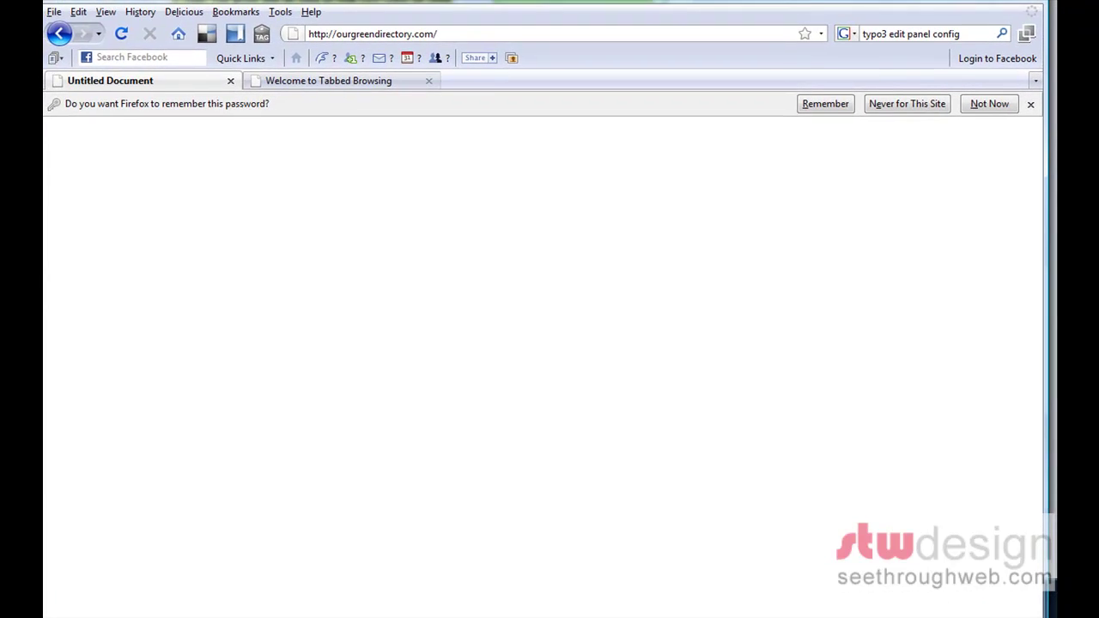
Load ourgreendirectory.com/index.php so the homepage shows its editing icons
left_click(466, 33)
left_click(465, 33)
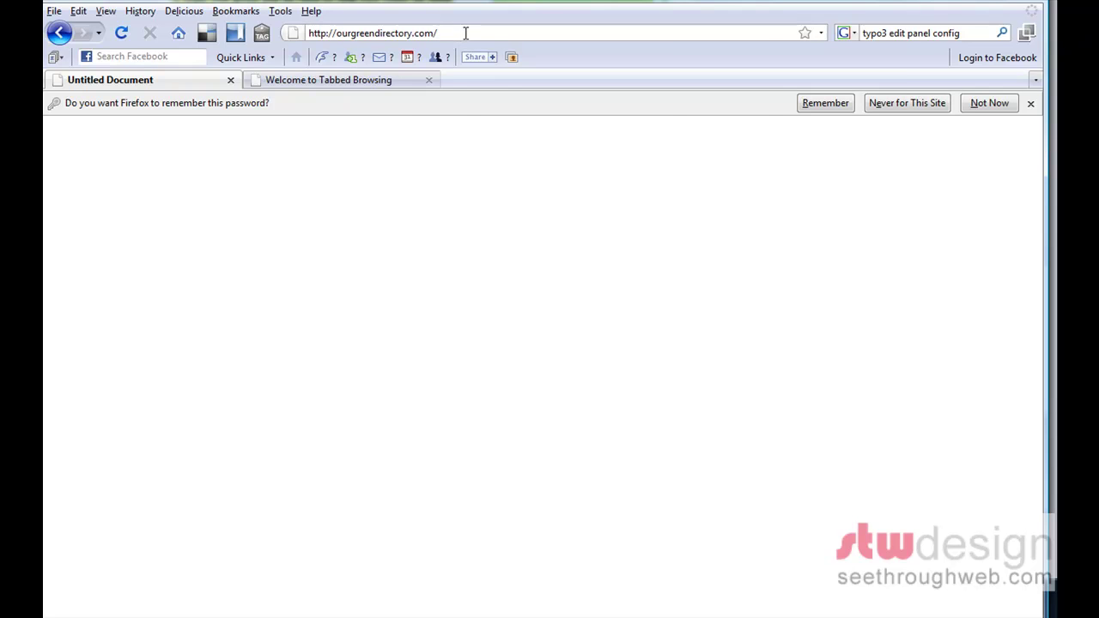
type("index.")
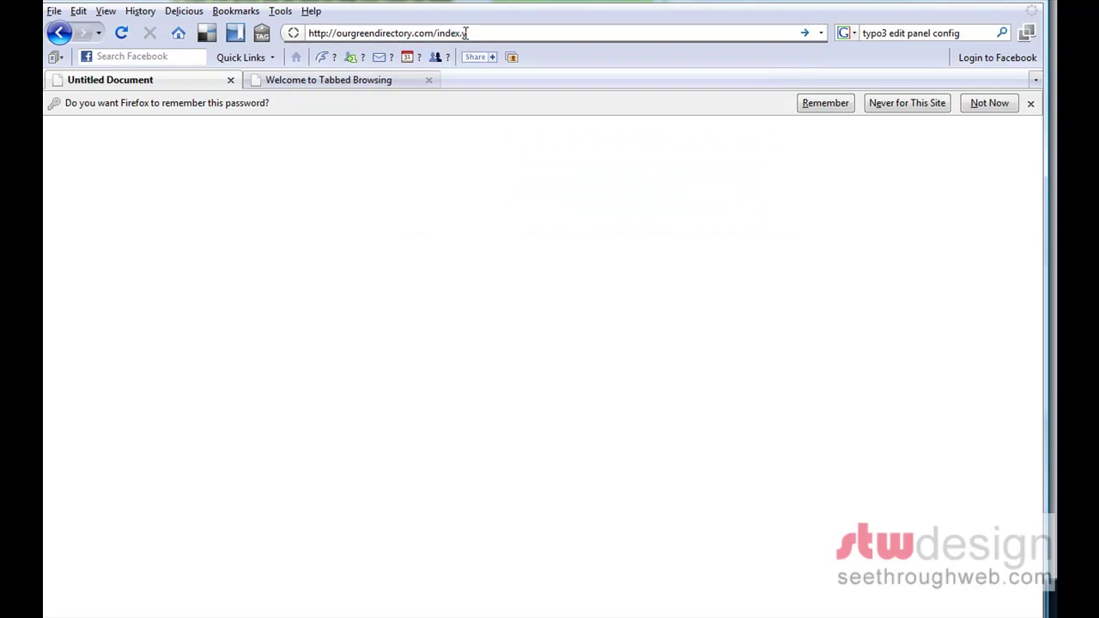
type("php")
key("Return")
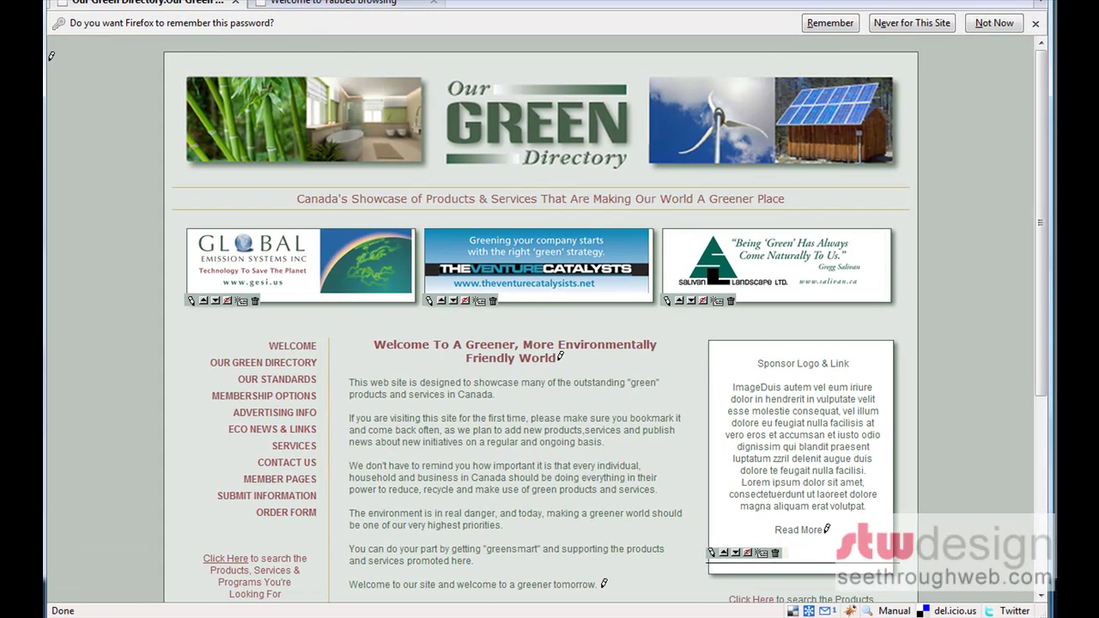
Close the remember-password bar and scroll to the 'Welcome To A Greener' headline
left_click(1036, 24)
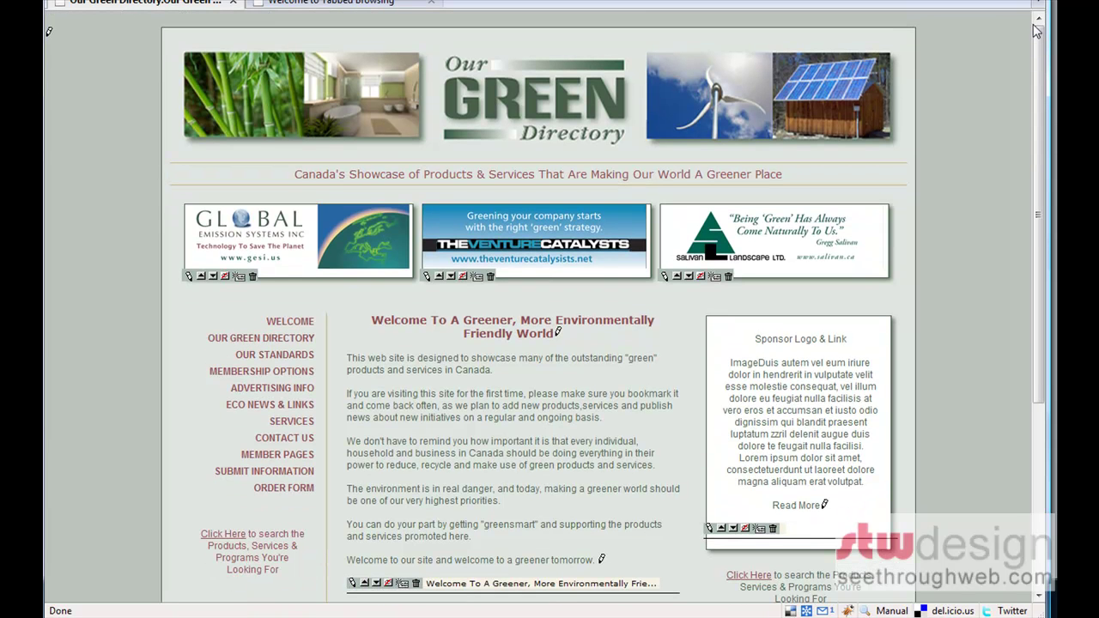
scroll(1048, 211, "down", 2)
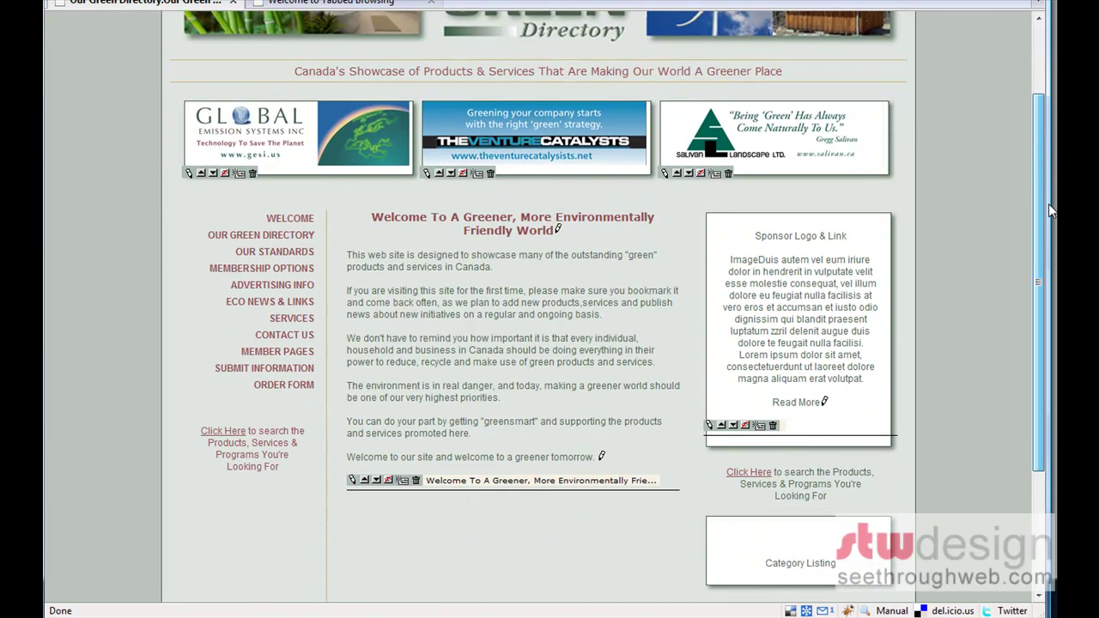
scroll(1048, 204, "down", 1)
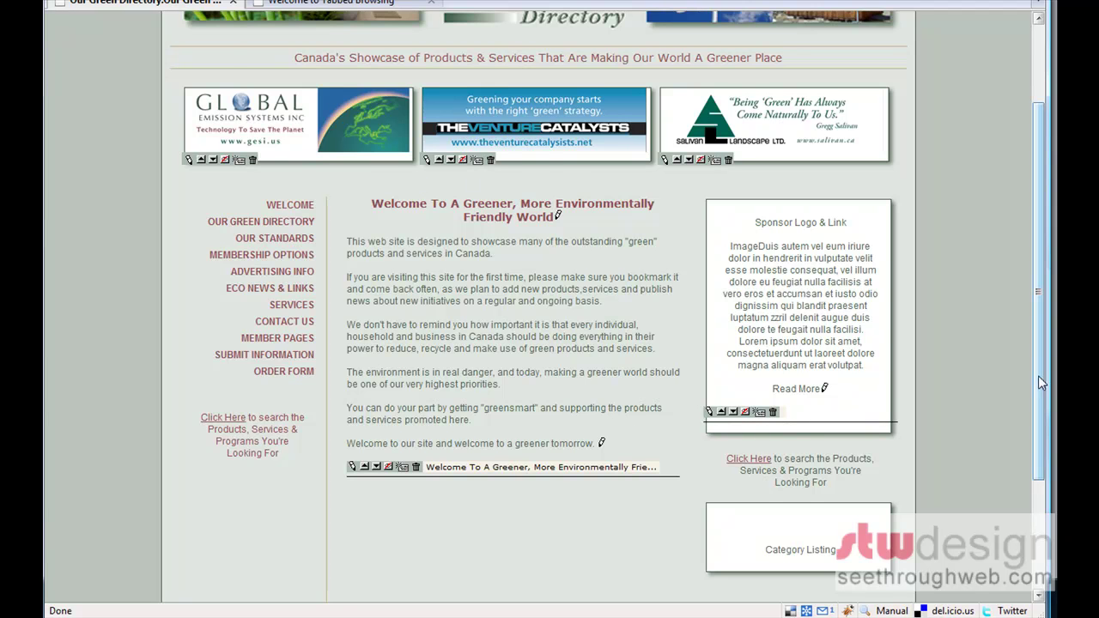
mouse_move(1038, 376)
left_mouse_down()
mouse_move(1040, 408)
mouse_move(1037, 313)
mouse_move(1032, 362)
left_mouse_up()
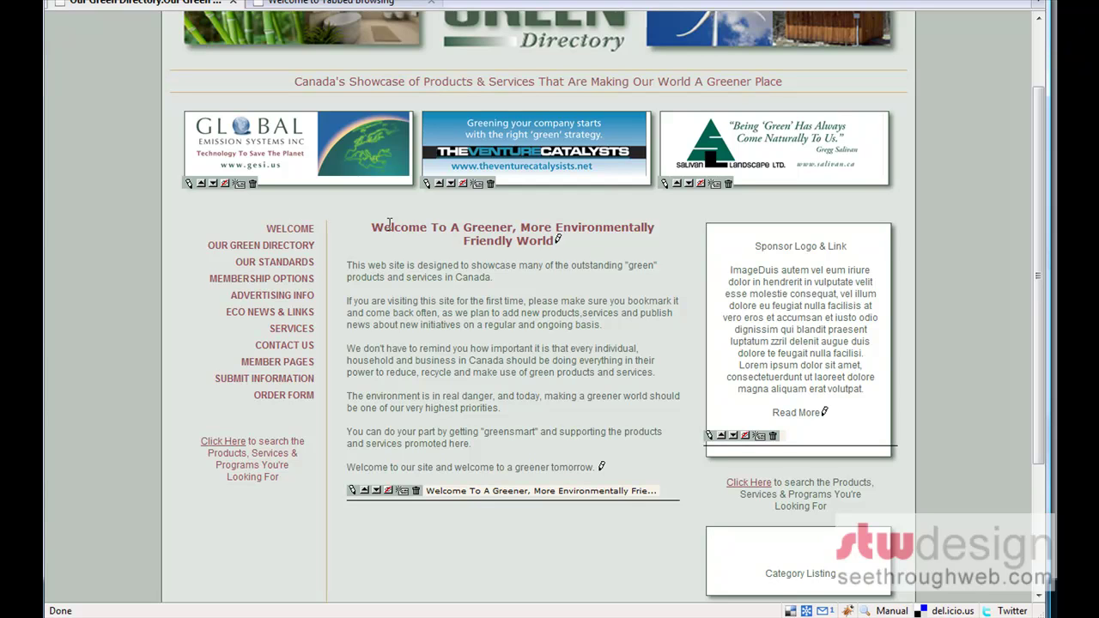
left_click_drag(371, 226, 515, 218)
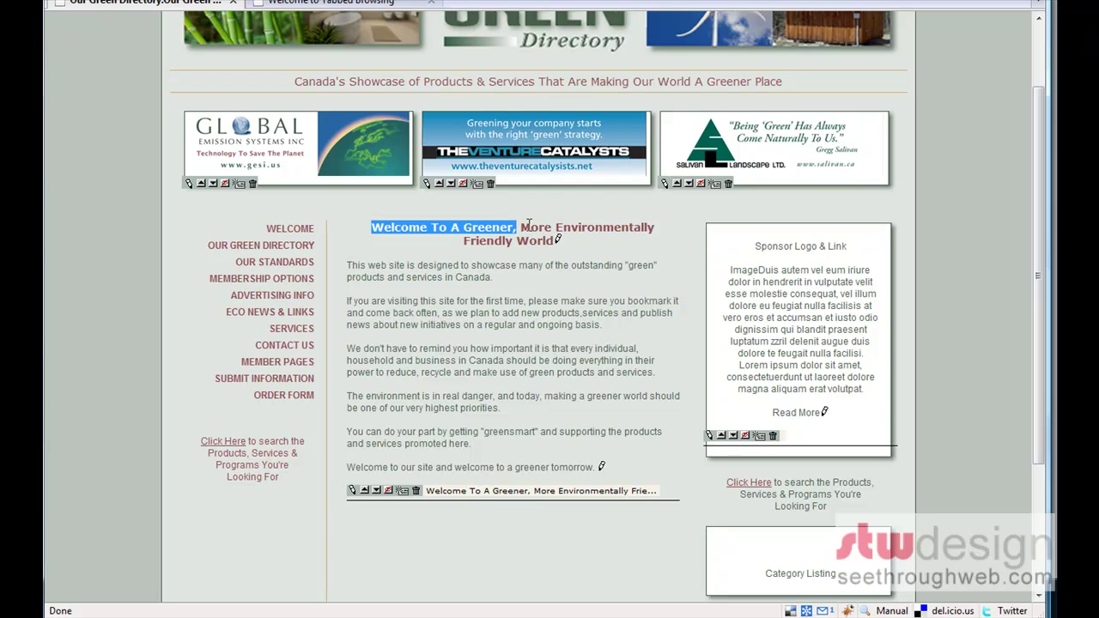
left_click(527, 227)
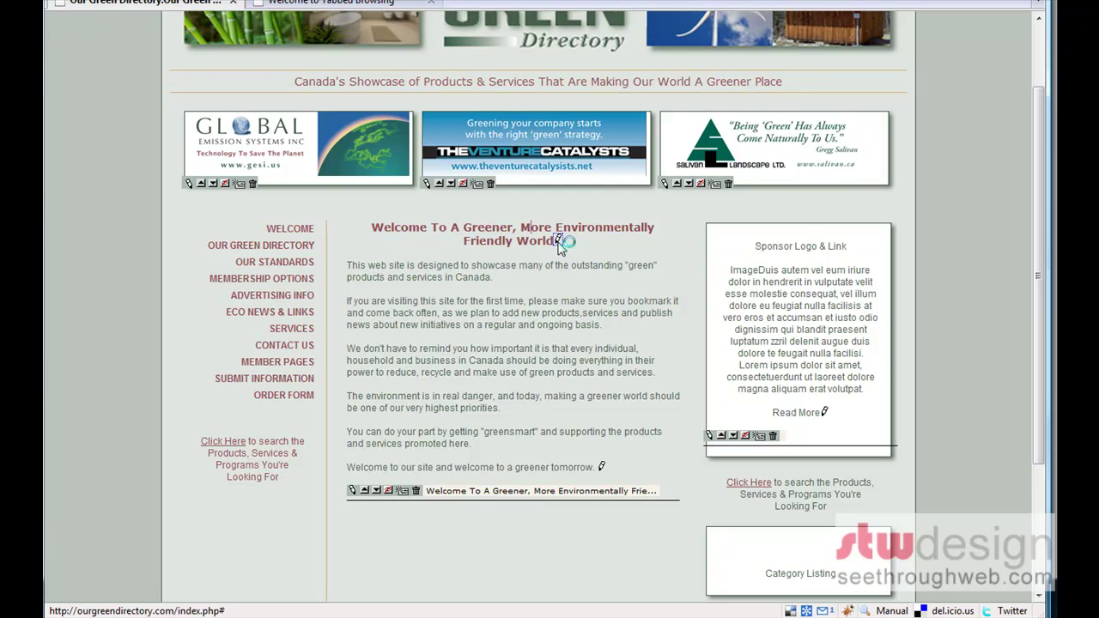
Append ' make a chnage' to the end of the headline's Header field
left_click(558, 241)
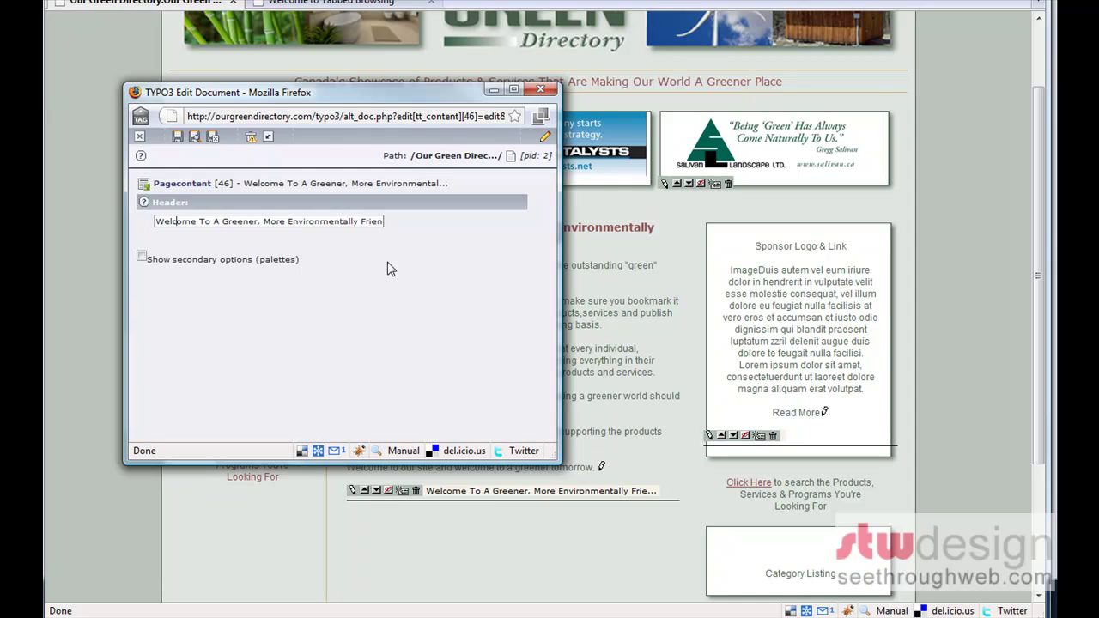
key("End")
type("maker")
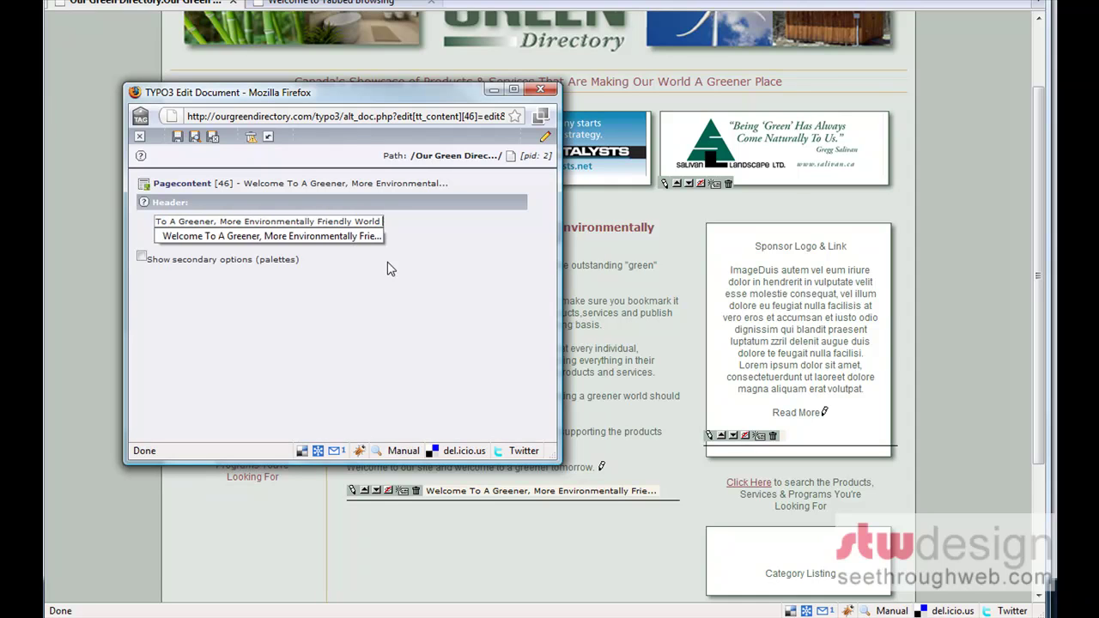
key("BackSpace")
type("a chnage")
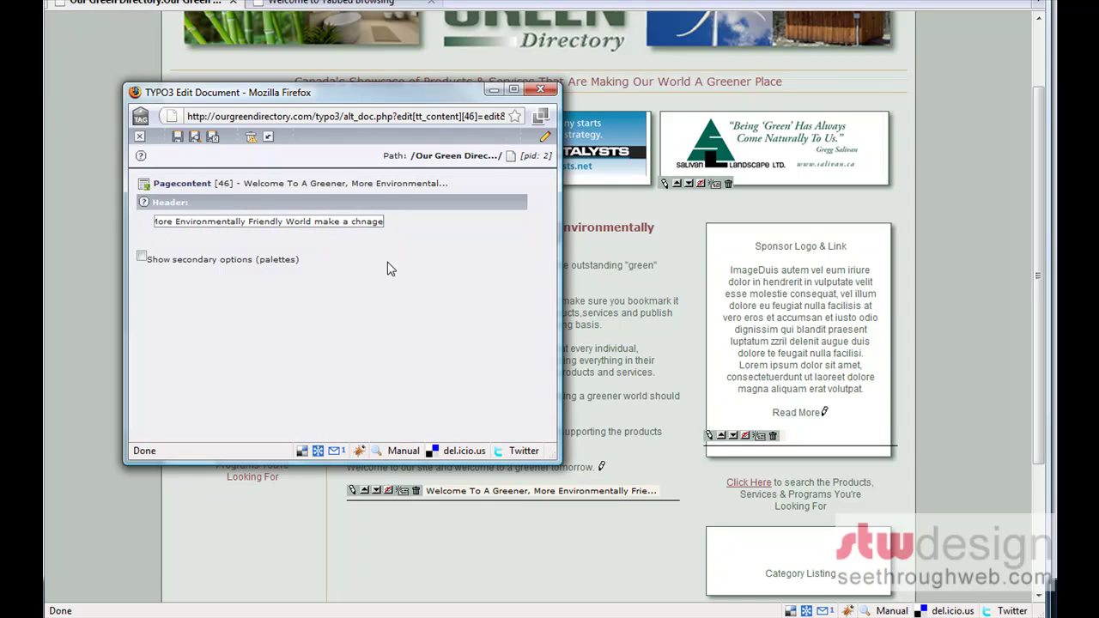
left_click(386, 269)
Save the headline change and reopen the headline's edit popup
left_click(213, 137)
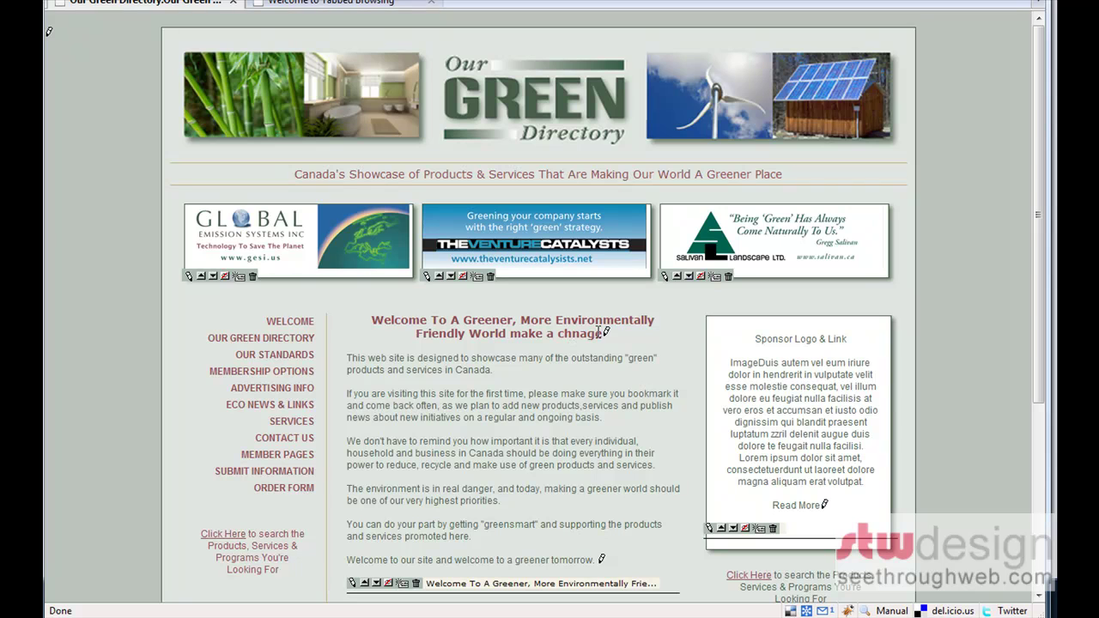
left_click(607, 333)
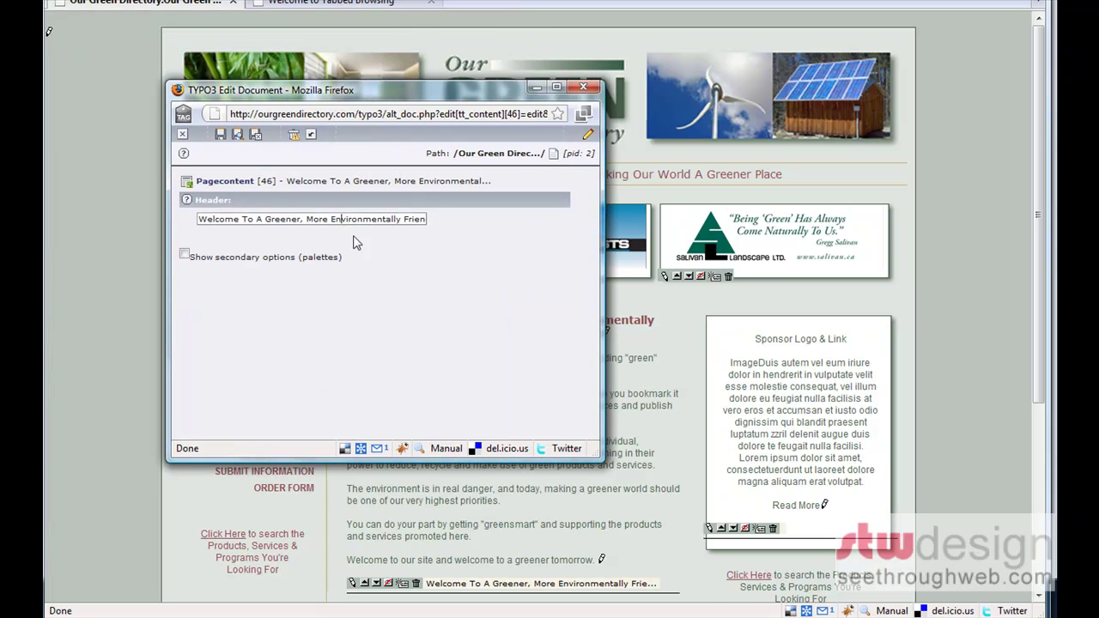
Remove 'make a chnage' so the Header ends 'Friendly World', then save and close
key("End")
key("Down")
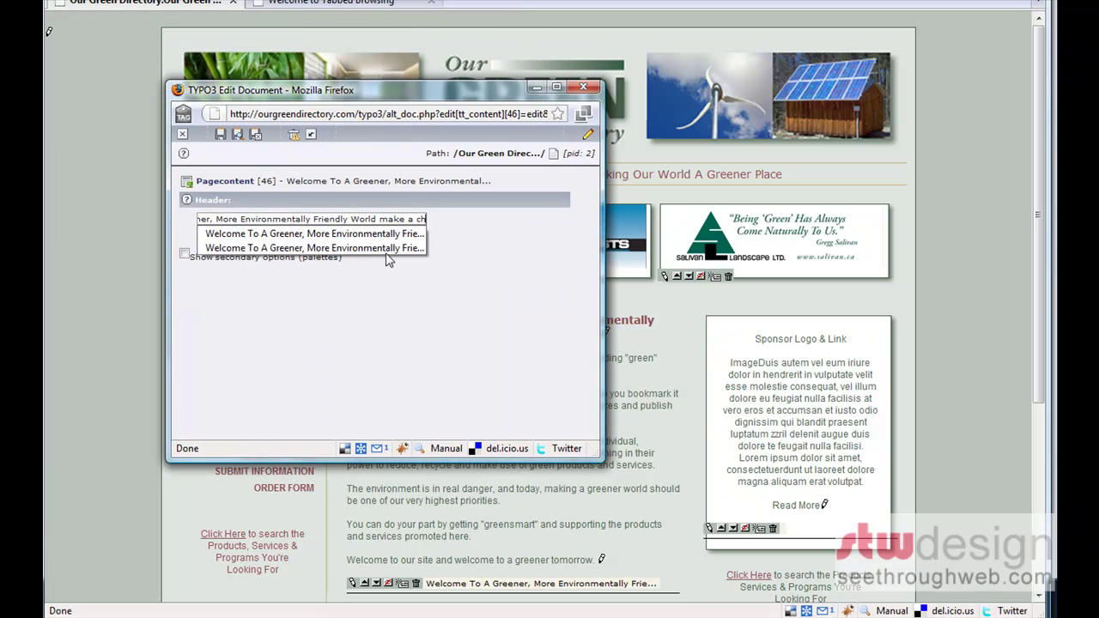
key("BackSpace")
key("BackSpace")
key("BackSpace")
key("BackSpace")
key("BackSpace")
key("BackSpace")
key("BackSpace")
key("BackSpace")
key("BackSpace")
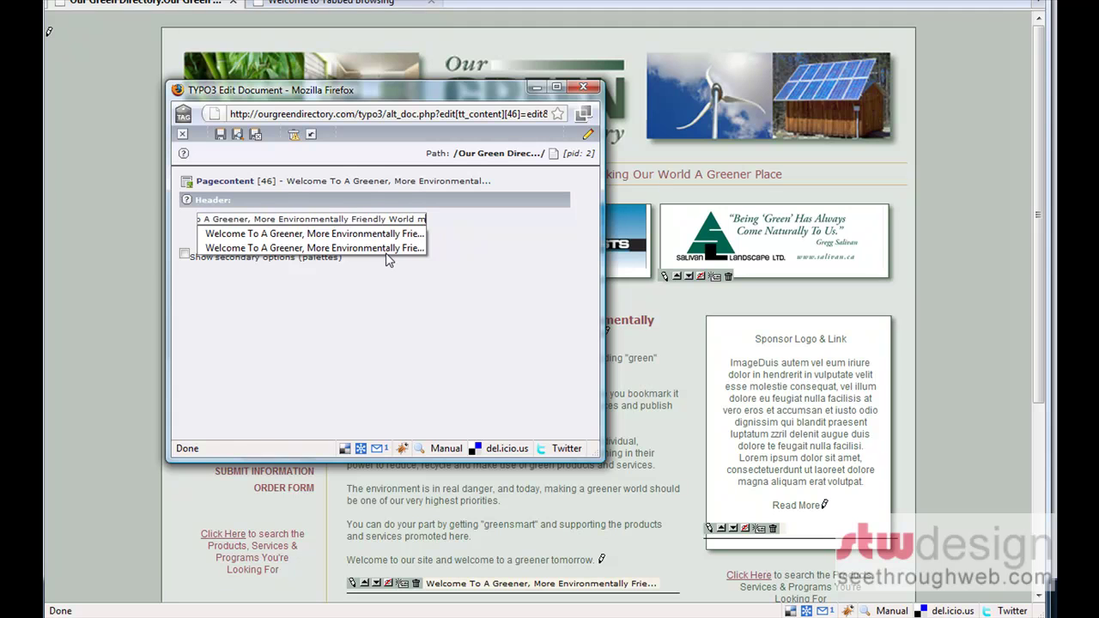
key("BackSpace")
left_click(389, 260)
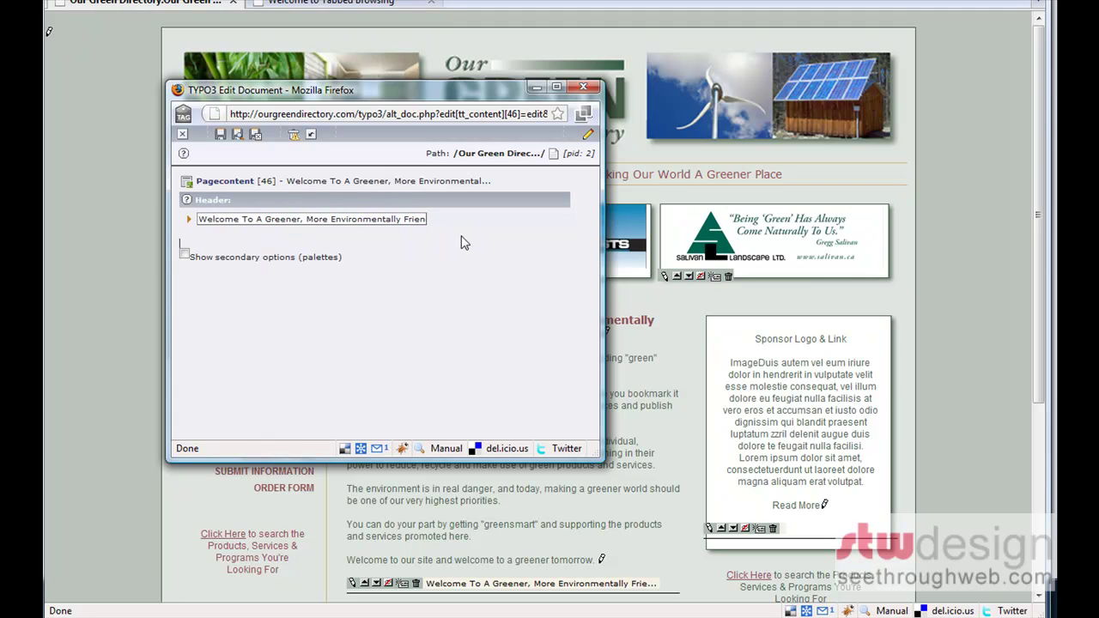
left_click(256, 135)
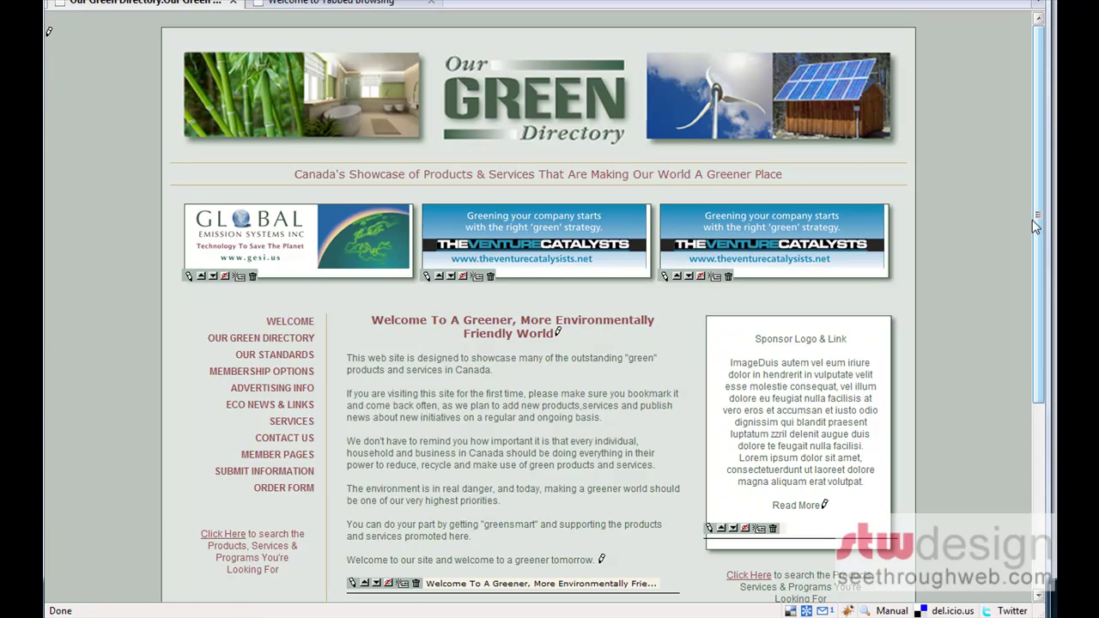
Open the homepage body-text editor, then move and enlarge the popup to show all the text
scroll(1034, 225, "down", 2)
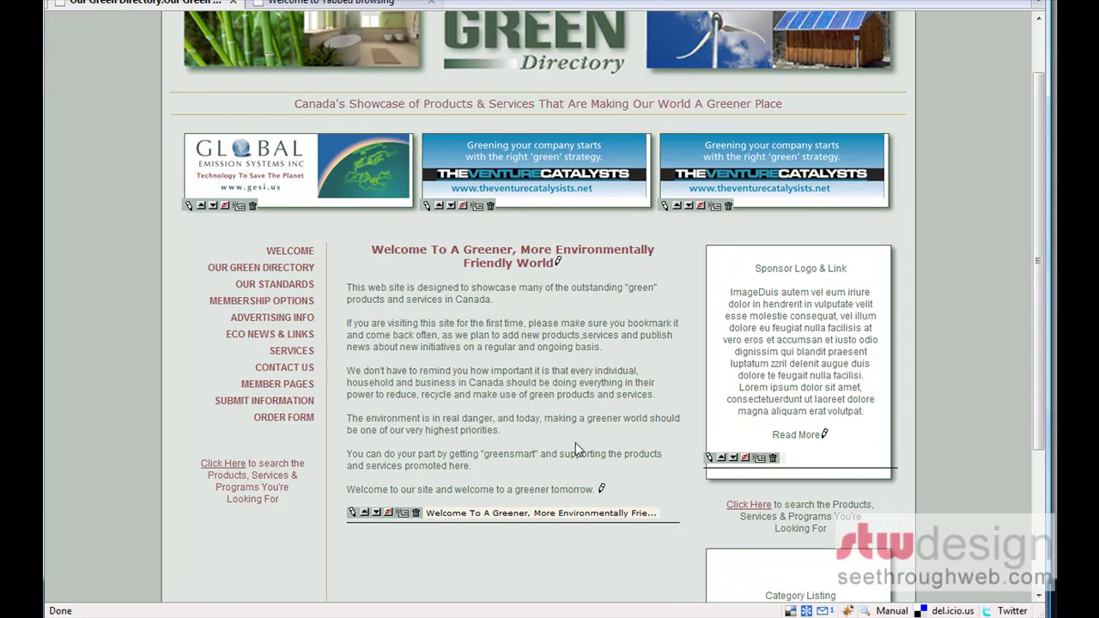
left_click(602, 489)
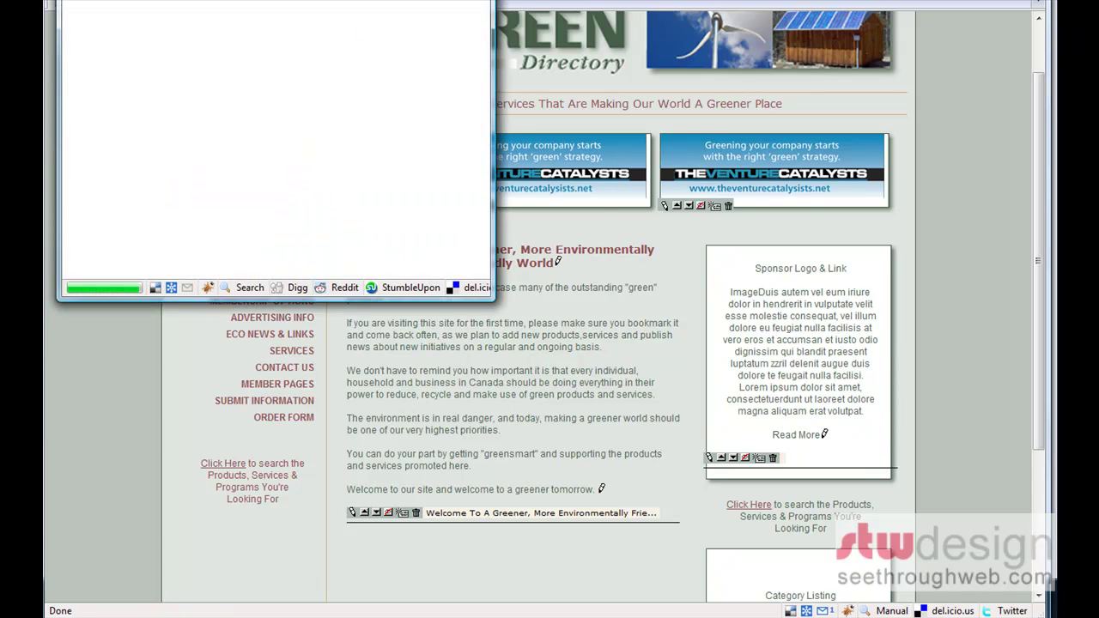
left_click_drag(362, 8, 816, 58)
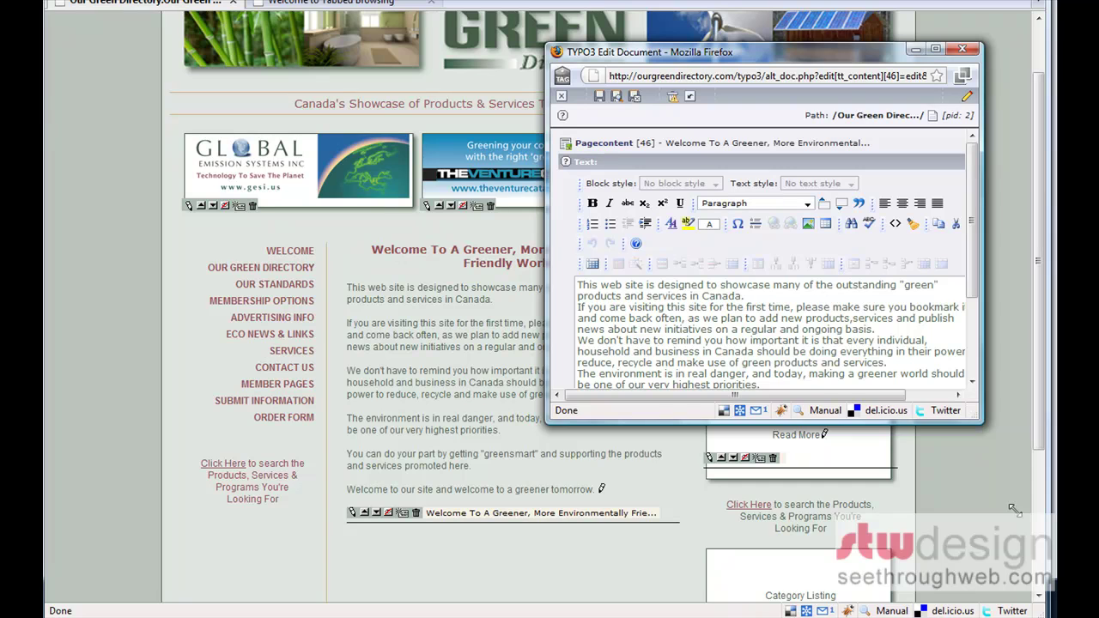
left_click_drag(1014, 508, 1028, 527)
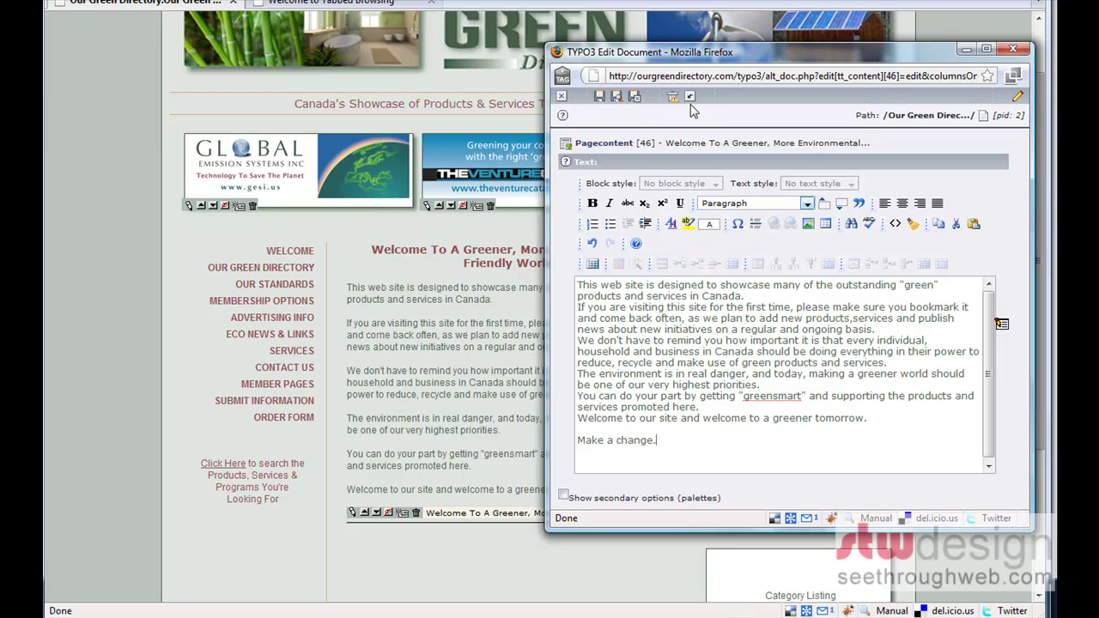
Save the 'Make a change.' line, then undo it so the text ends 'greener tomorrow.' and save
left_click(635, 98)
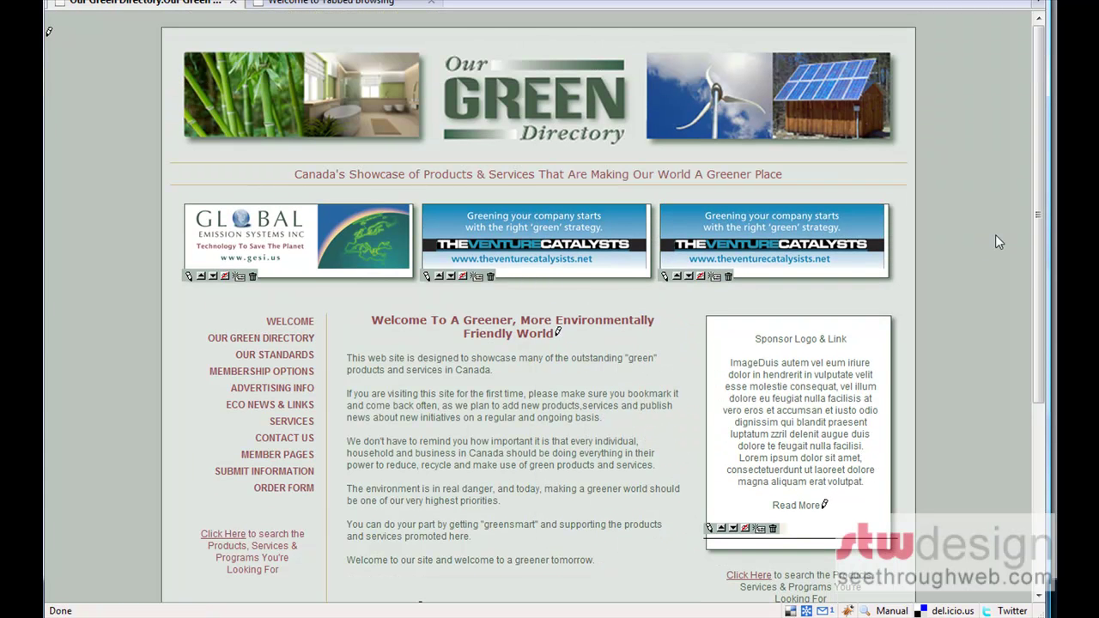
left_click_drag(1035, 232, 1035, 301)
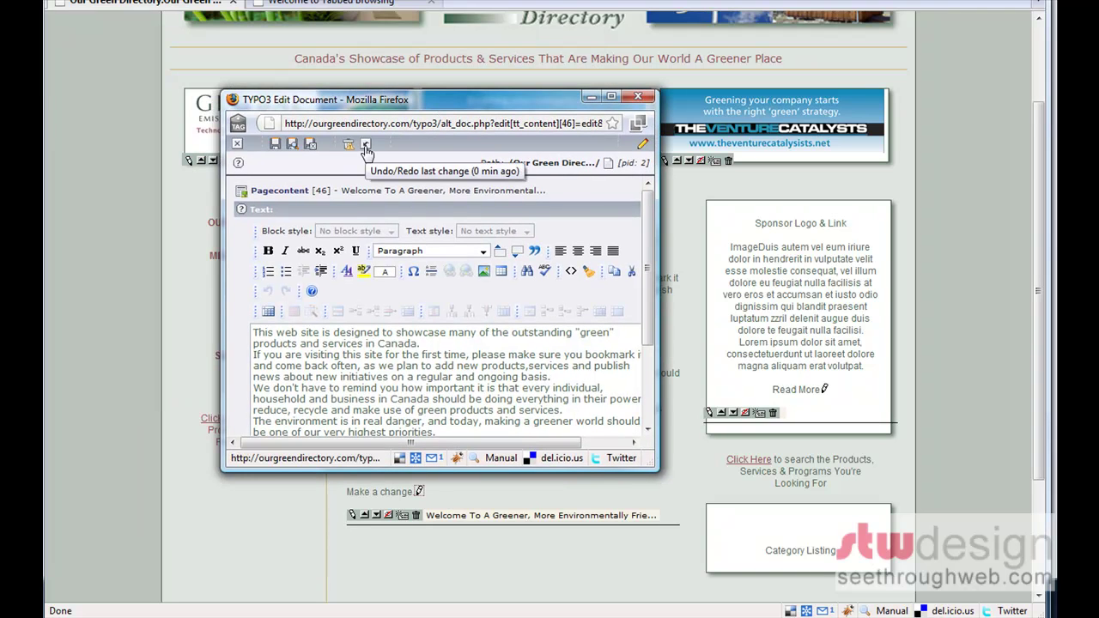
left_click(366, 146)
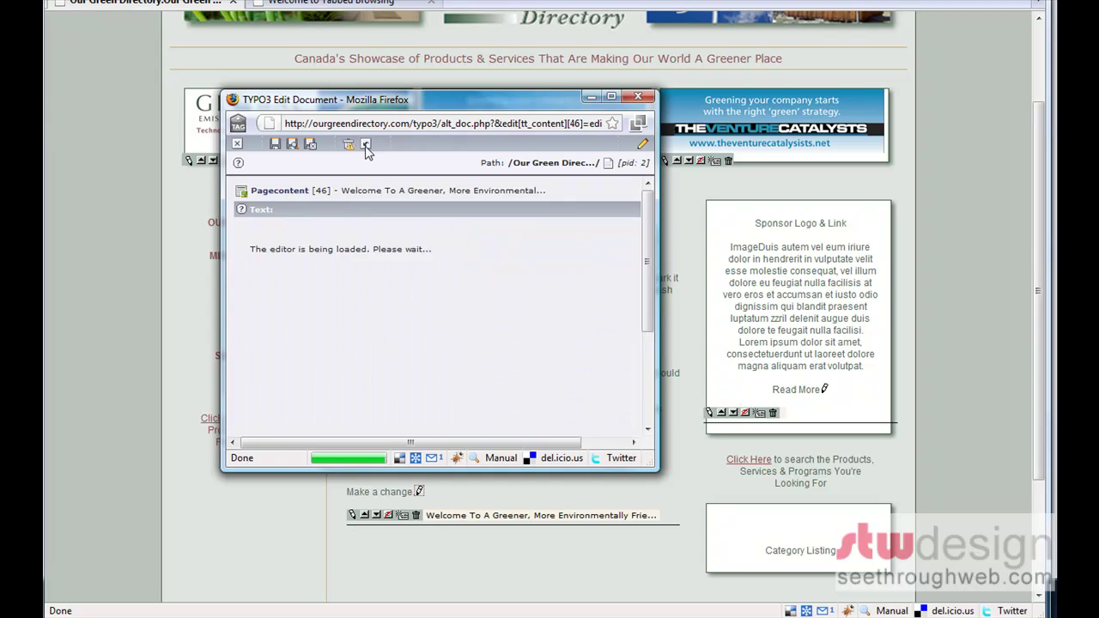
left_click_drag(646, 222, 656, 284)
left_click_drag(650, 344, 636, 234)
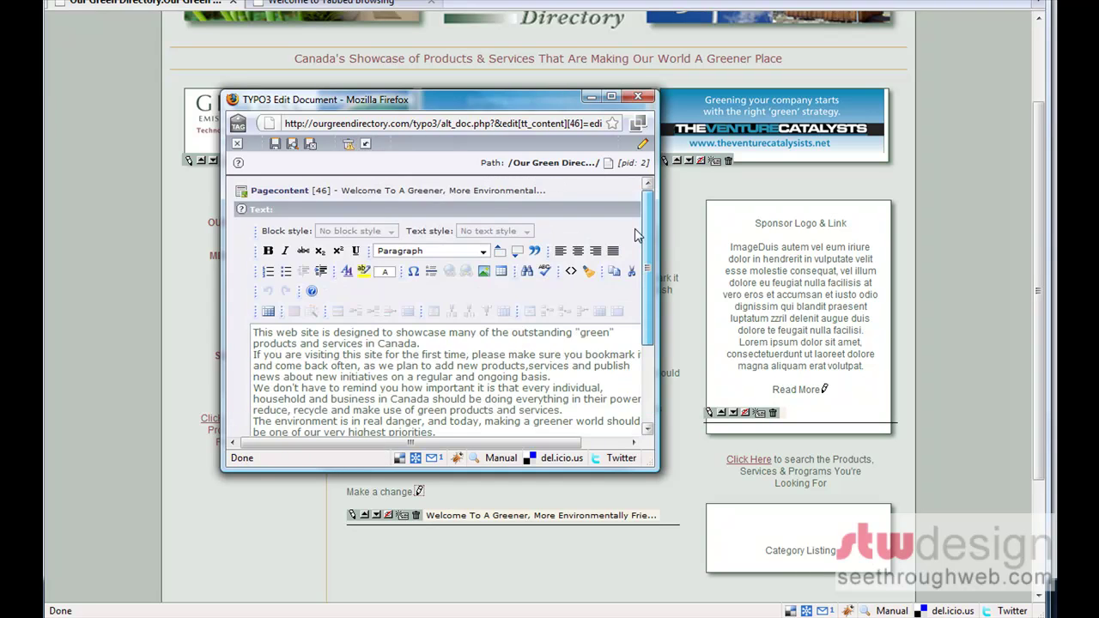
left_click(310, 144)
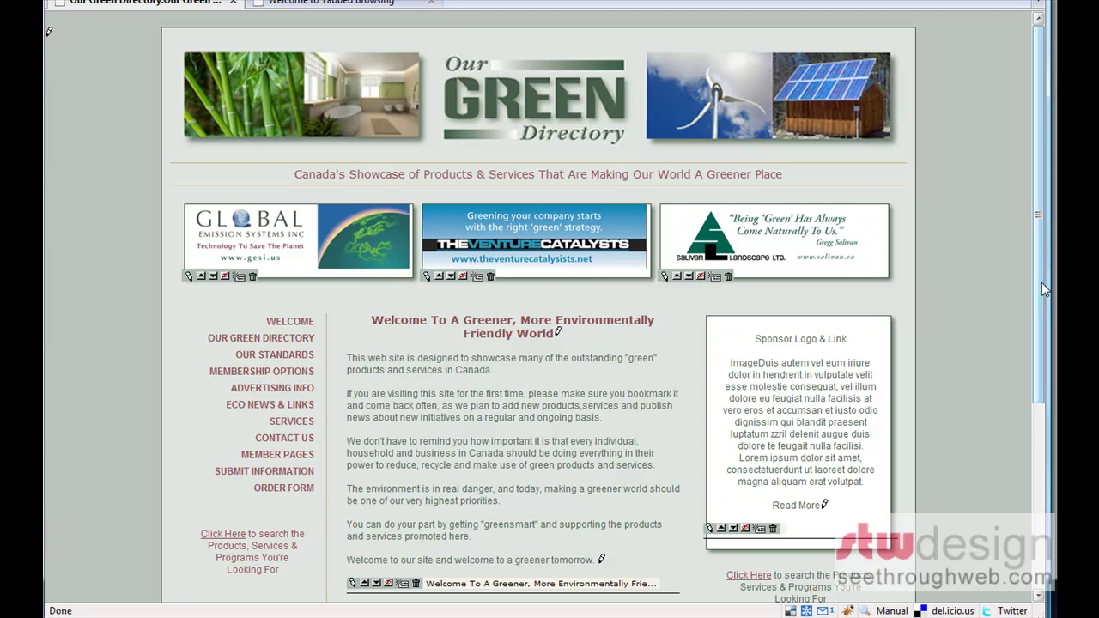
left_click_drag(1042, 288, 1038, 370)
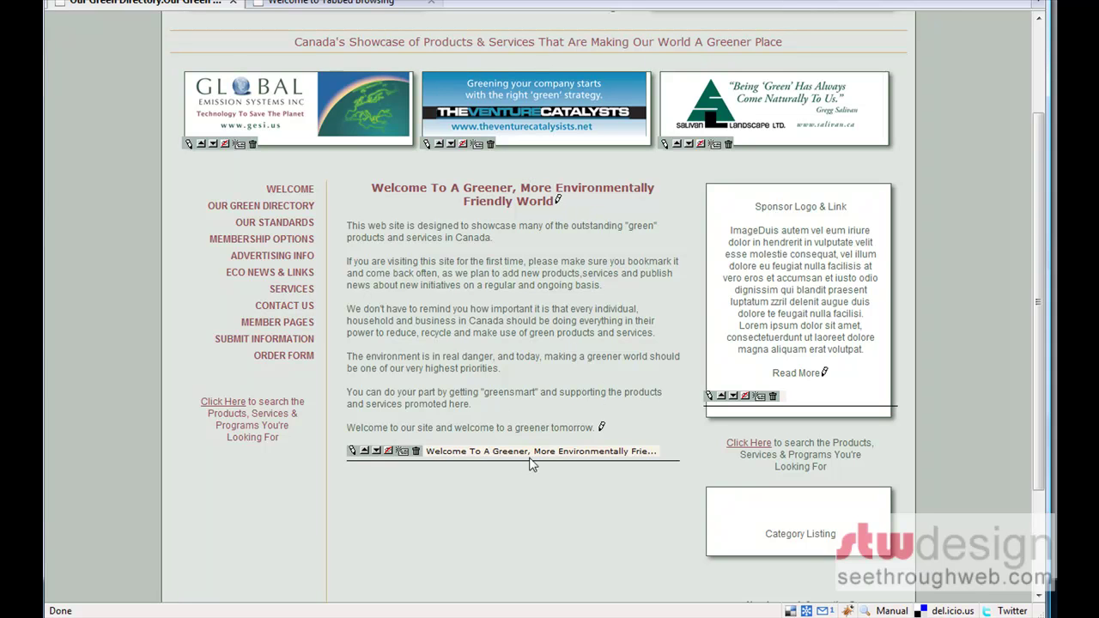
Open the full edit panel for Pagecontent 46 and look through its Text, Media and General tabs
left_click(353, 453)
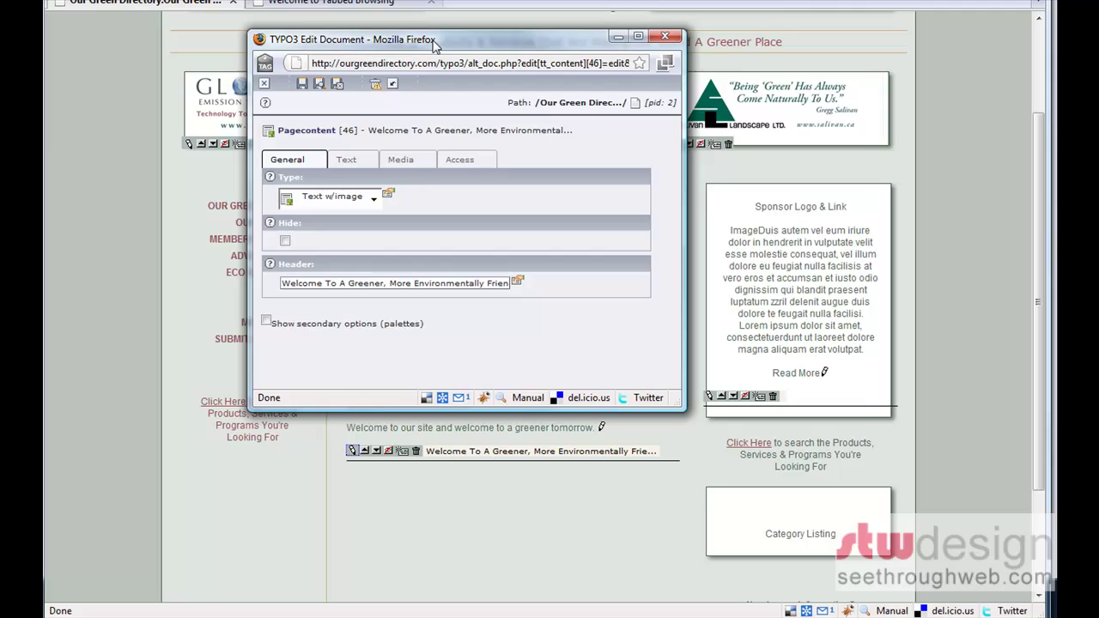
left_click_drag(433, 45, 695, 61)
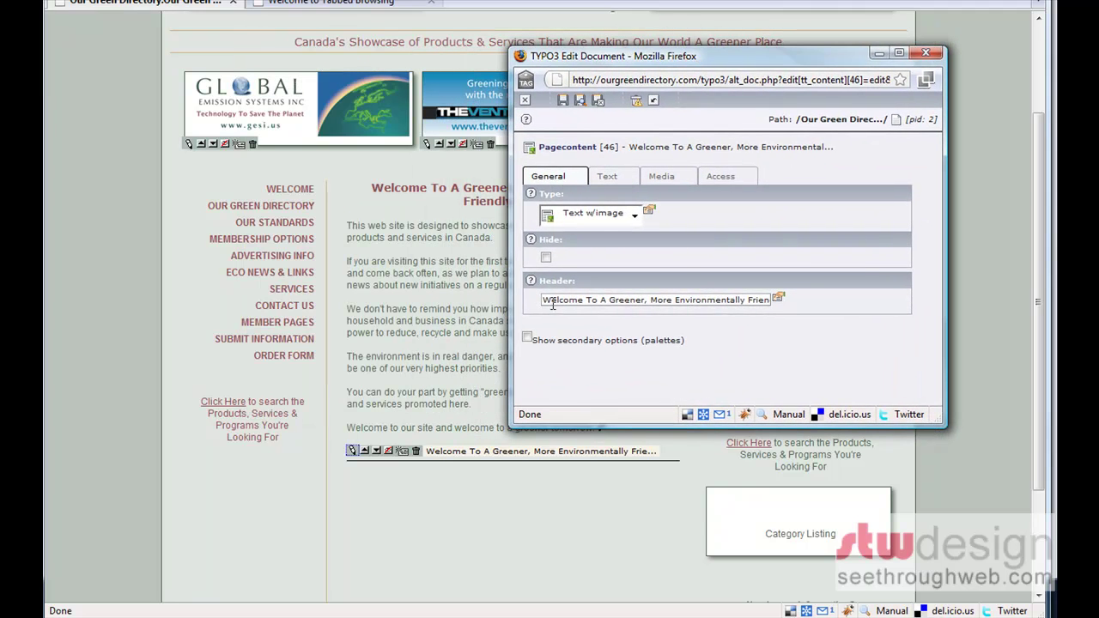
left_click(681, 302)
key("End")
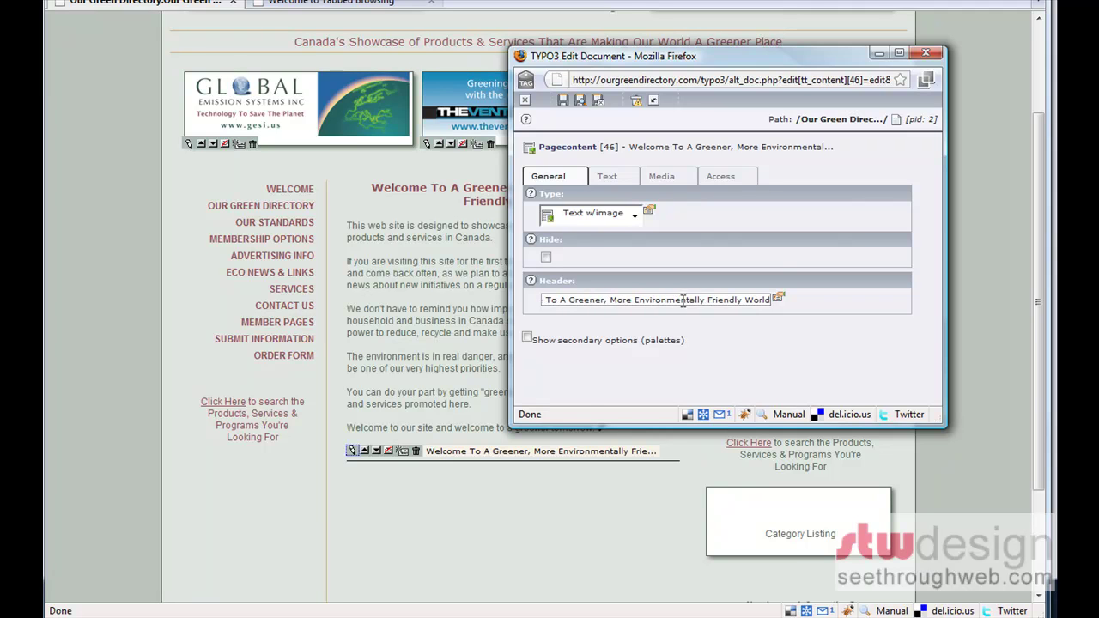
left_click(607, 178)
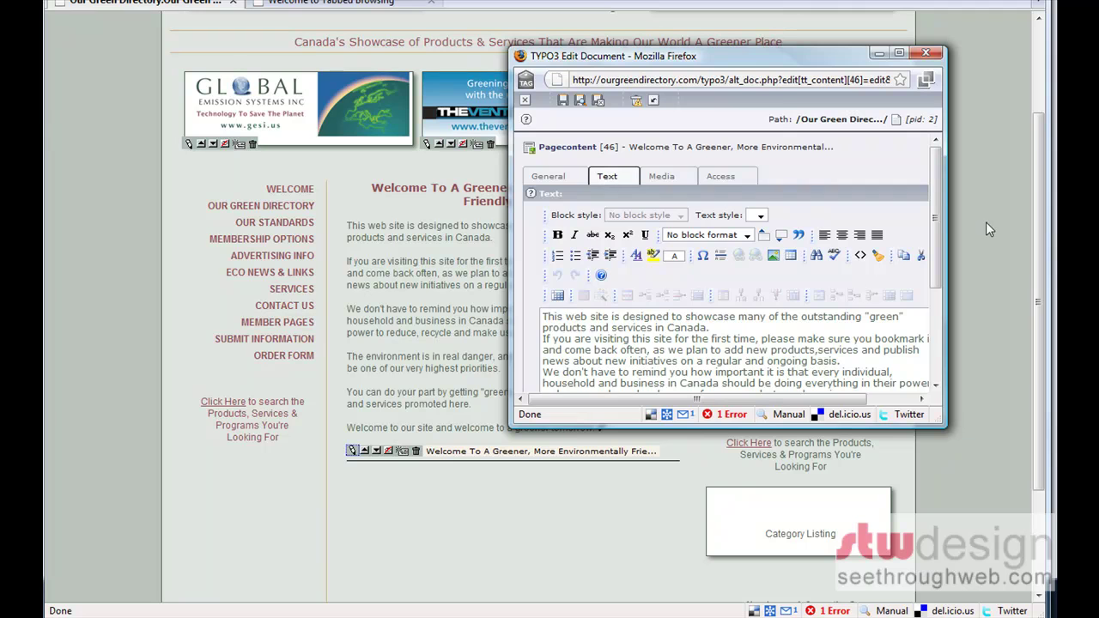
mouse_move(935, 225)
left_mouse_down()
mouse_move(942, 302)
mouse_move(940, 218)
left_mouse_up()
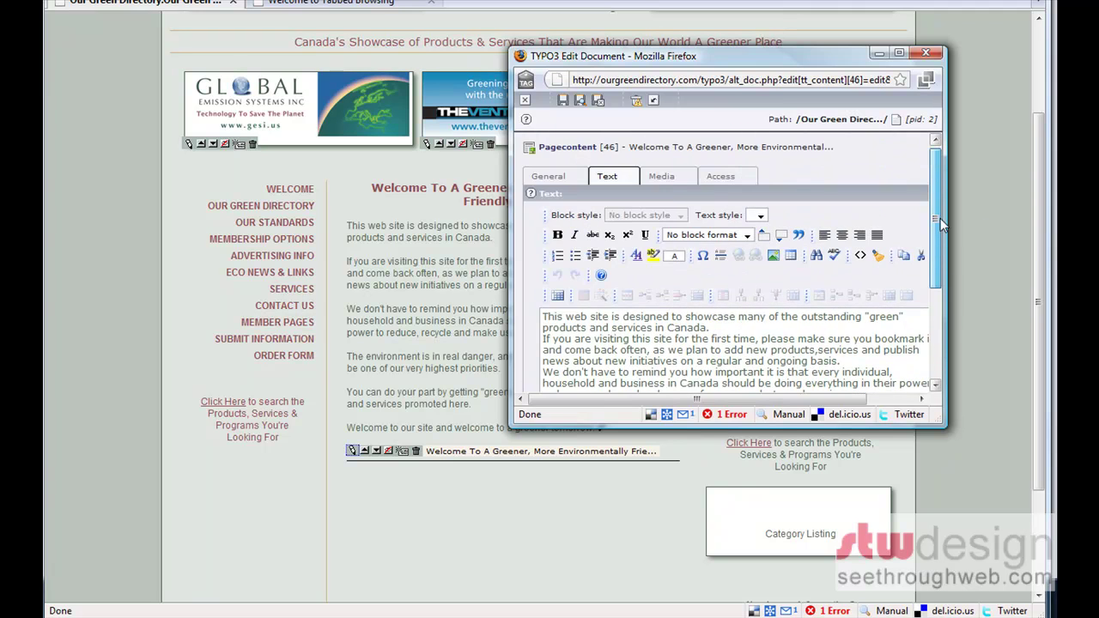
left_click(661, 176)
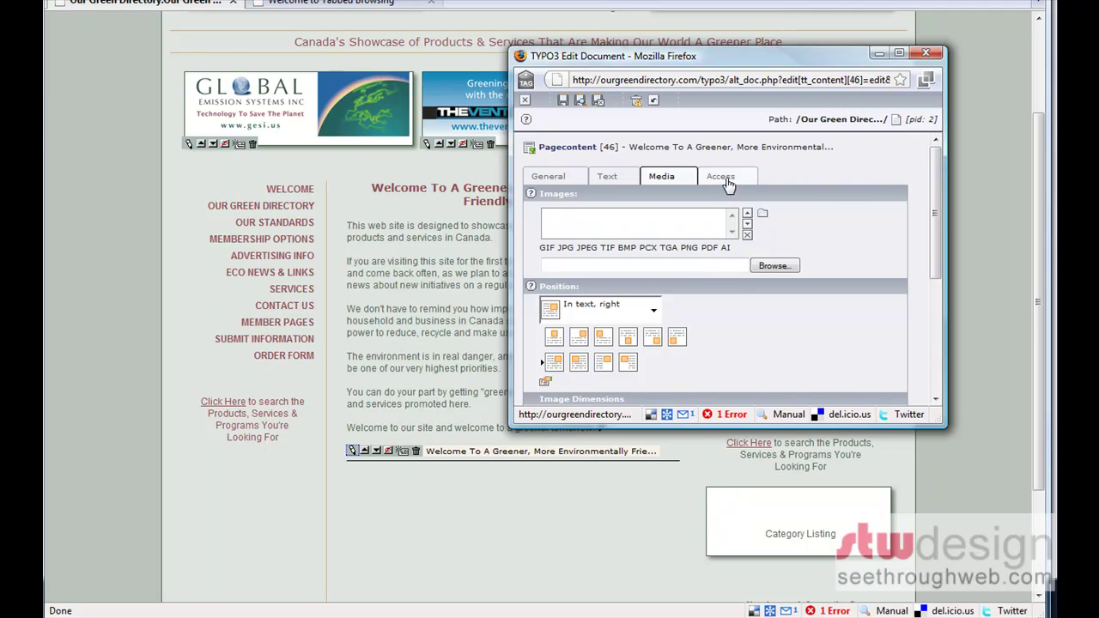
left_click(552, 180)
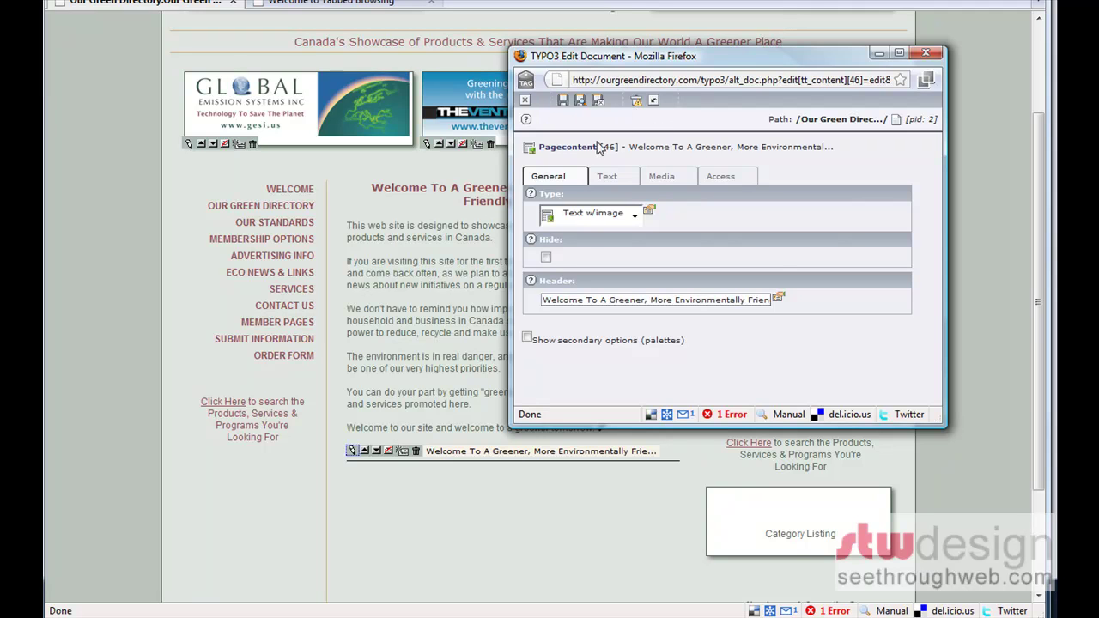
Close the edit panel without saving and scroll over the unchanged homepage
left_click(527, 107)
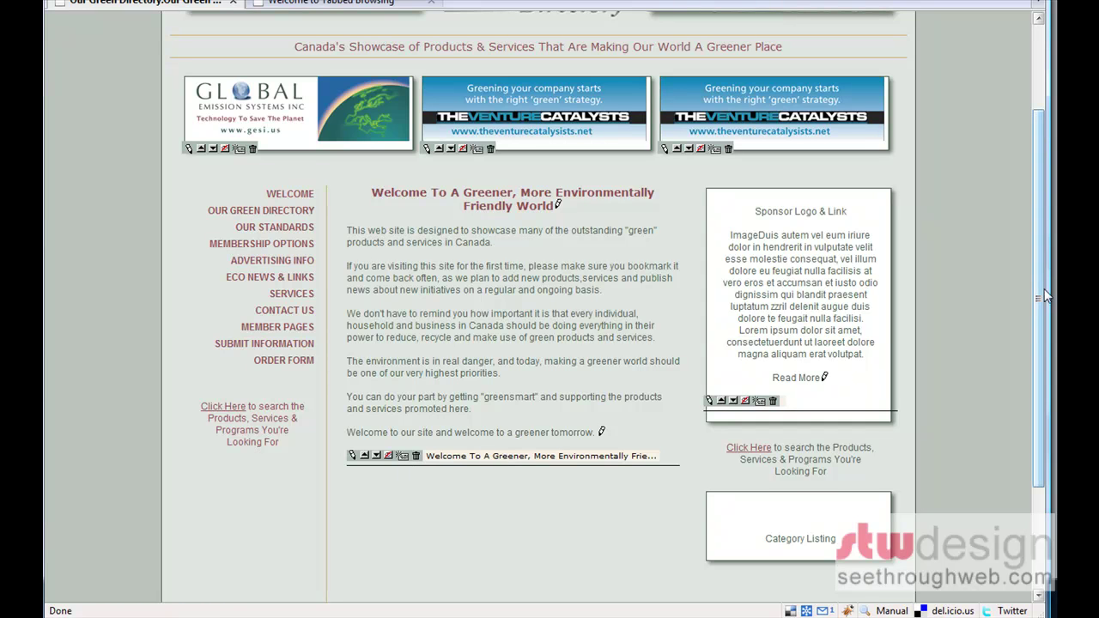
scroll(1039, 289, "down", 2)
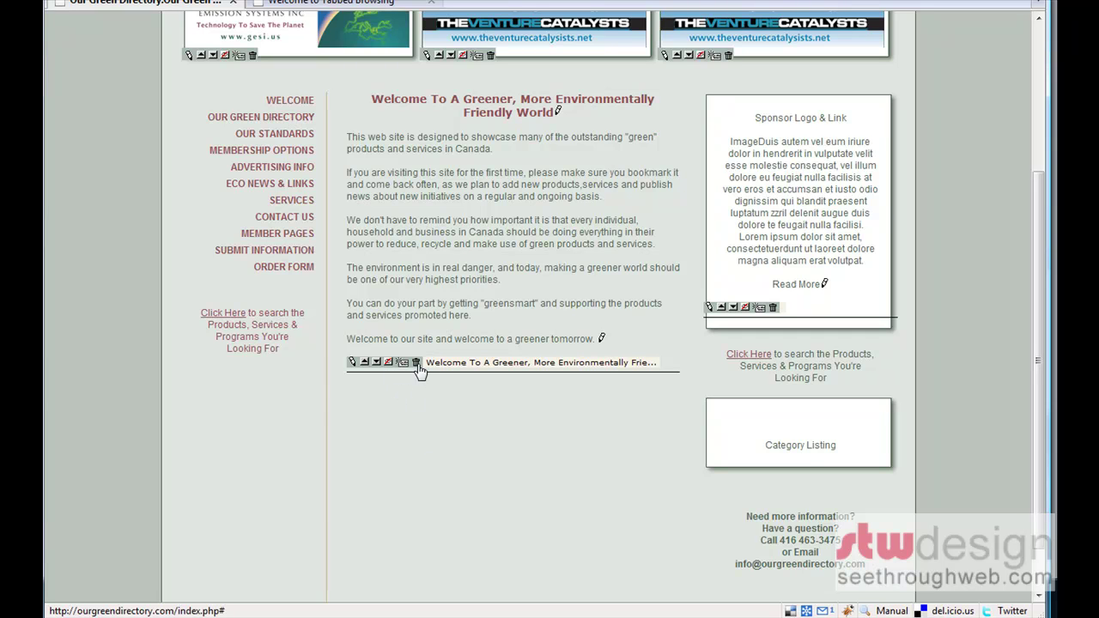
left_click_drag(1038, 394, 1039, 337)
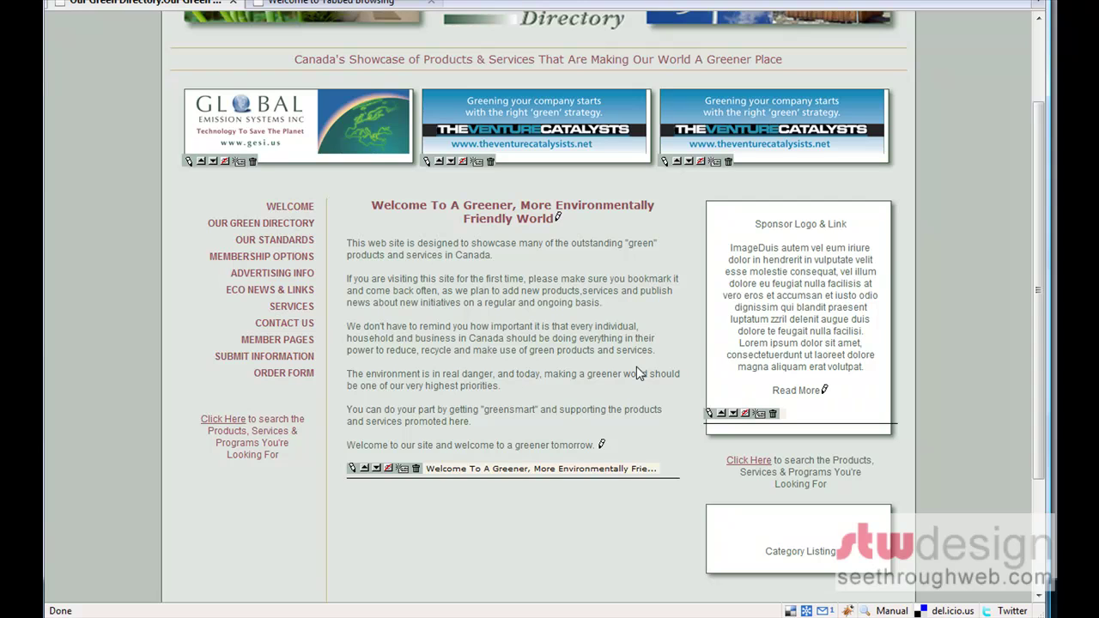
left_click_drag(1041, 313, 1041, 238)
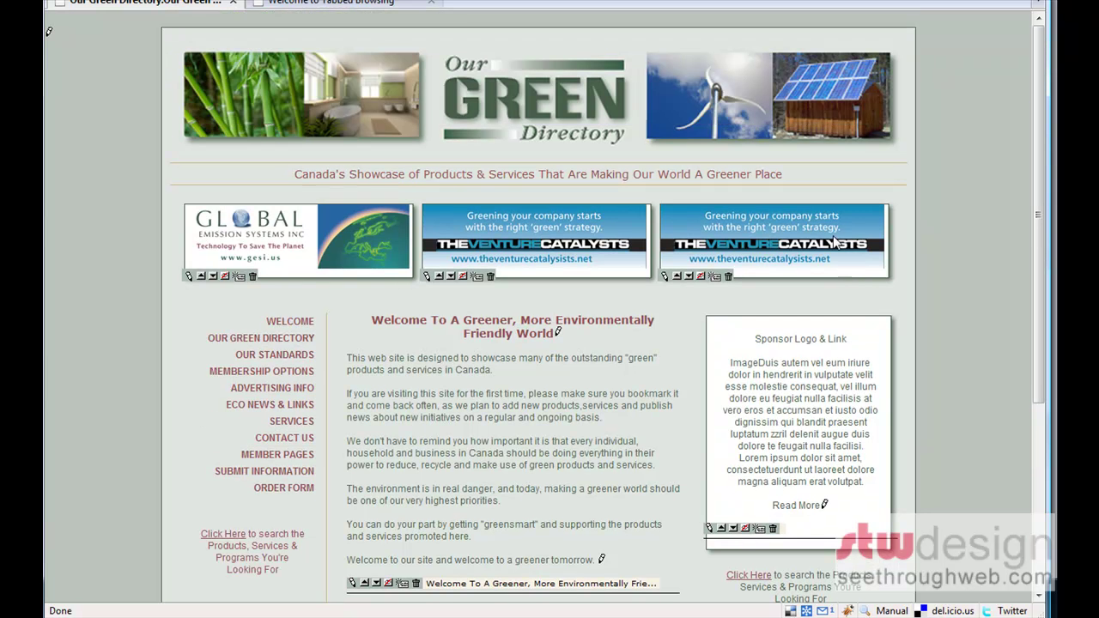